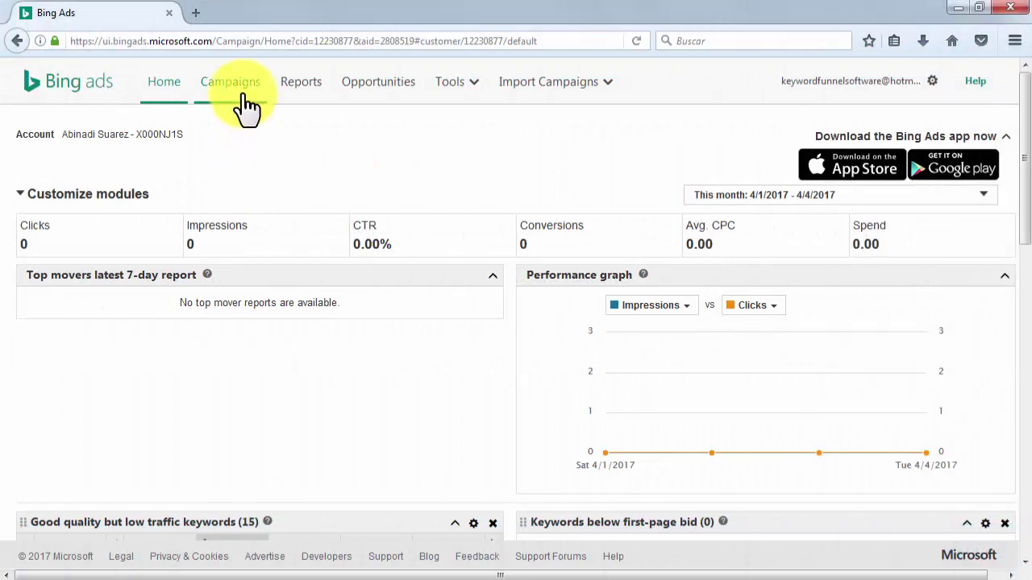
Open the 'Vsit My Business!' campaign's Settings tab and scroll down to Advanced settings
click(239, 86)
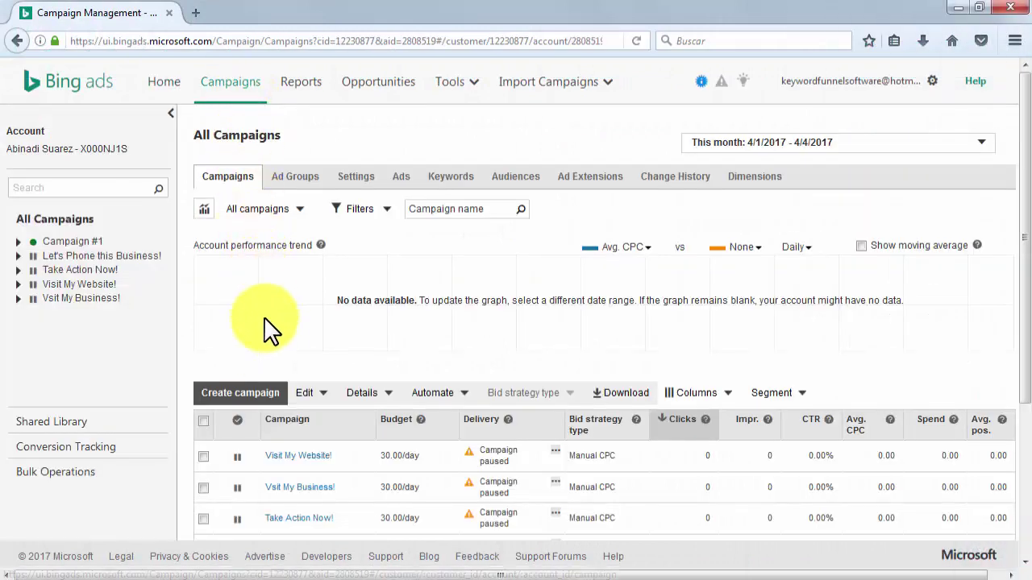
click(307, 484)
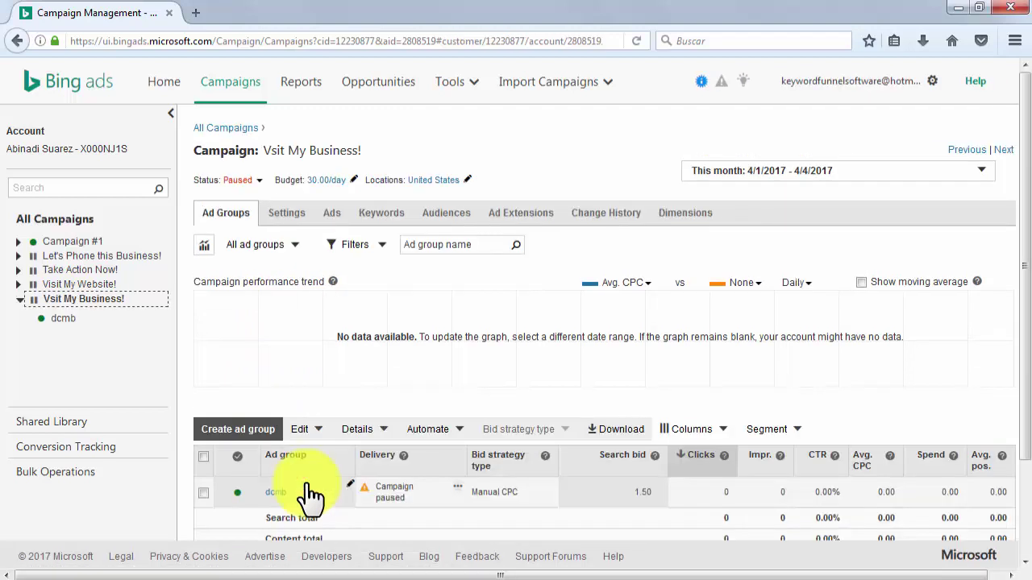
click(299, 218)
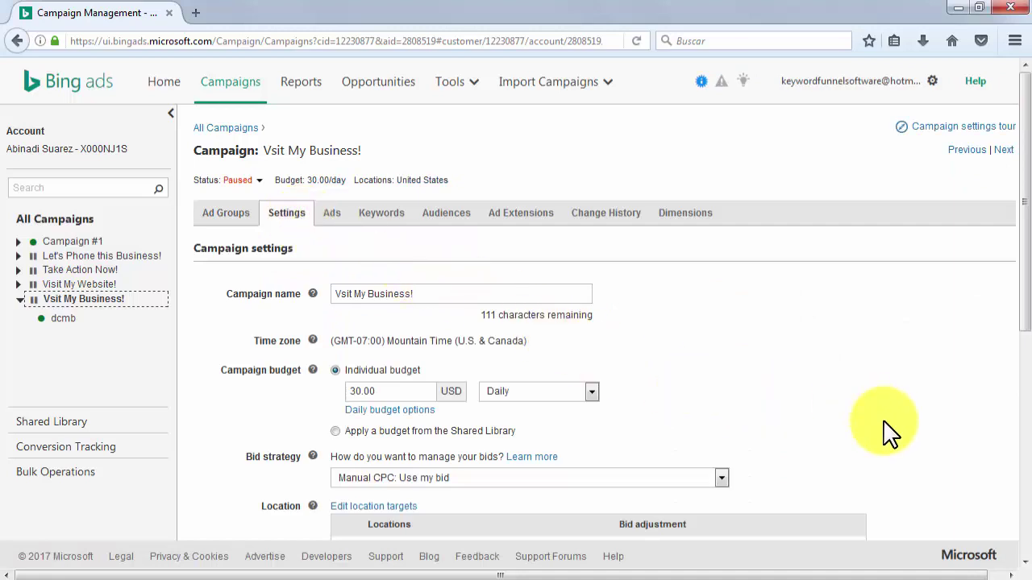
scroll(887, 431, down, 2)
scroll(887, 431, down, 2)
scroll(887, 431, down, 3)
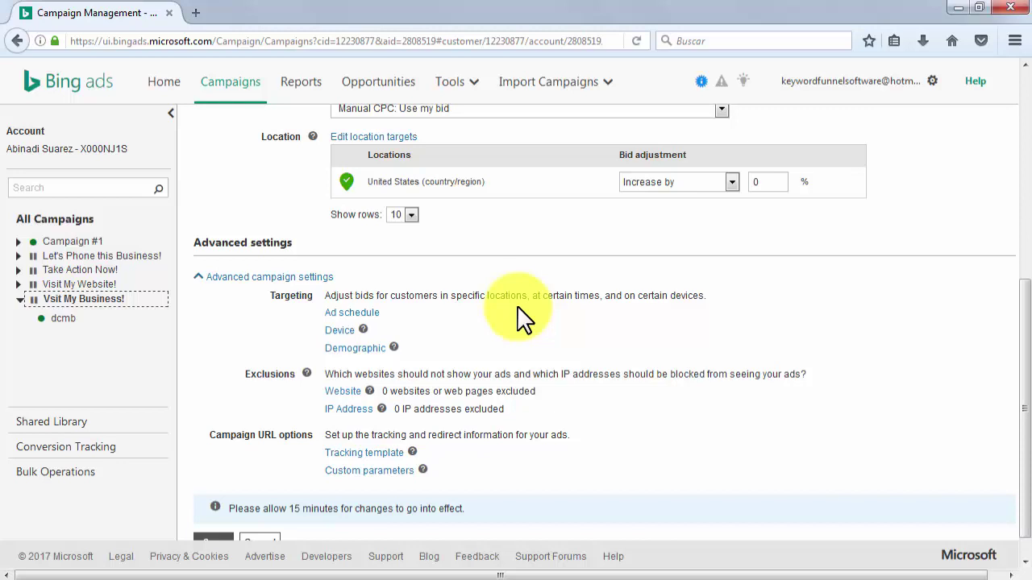
click(354, 313)
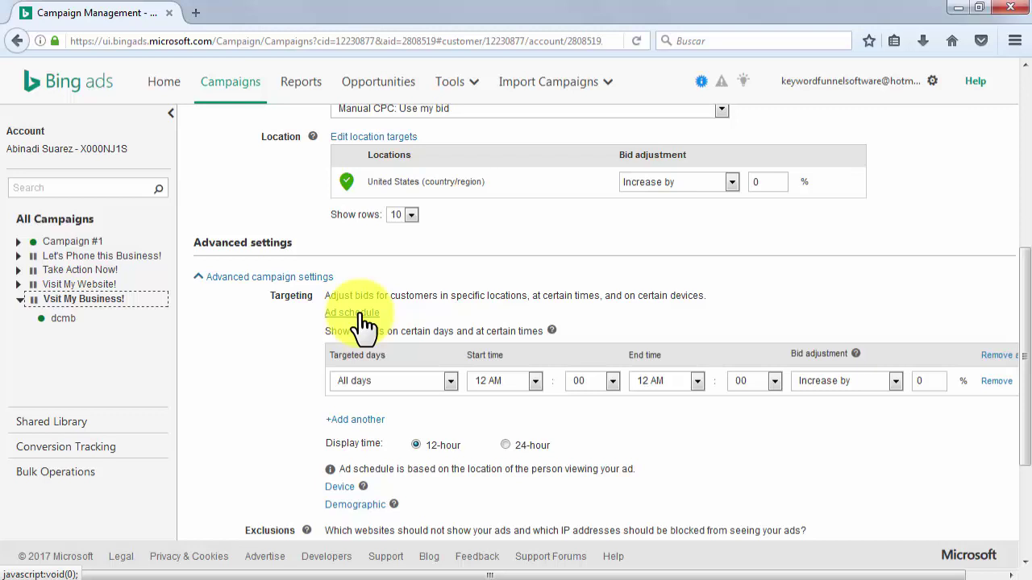
click(361, 314)
click(342, 331)
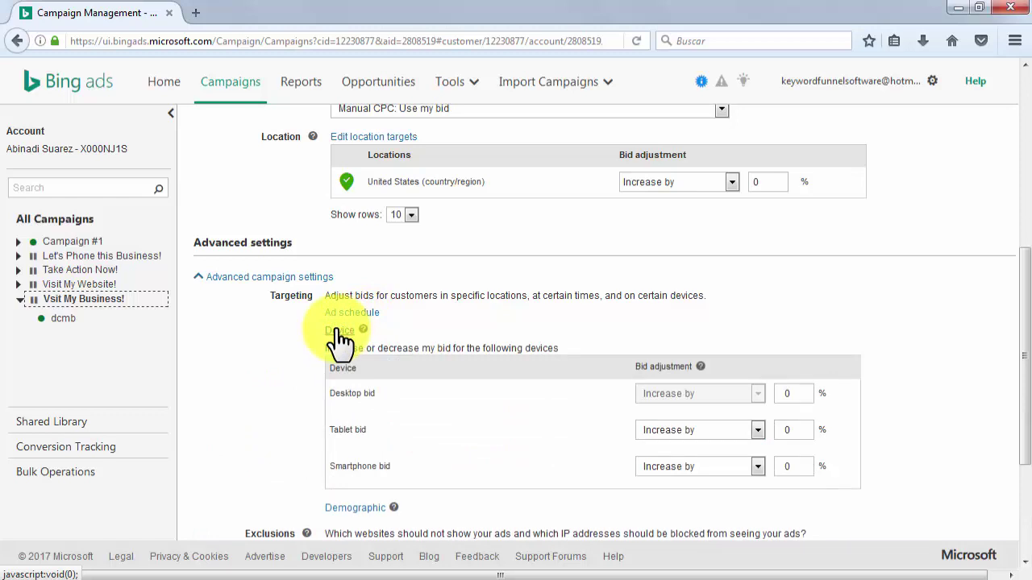
click(340, 330)
click(349, 349)
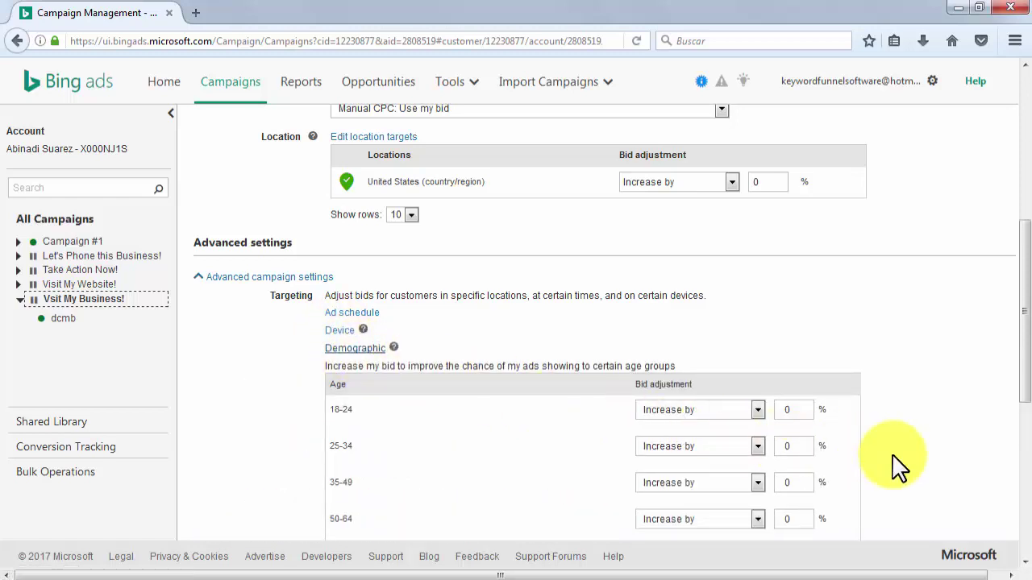
scroll(894, 468, down, 2)
scroll(896, 468, down, 2)
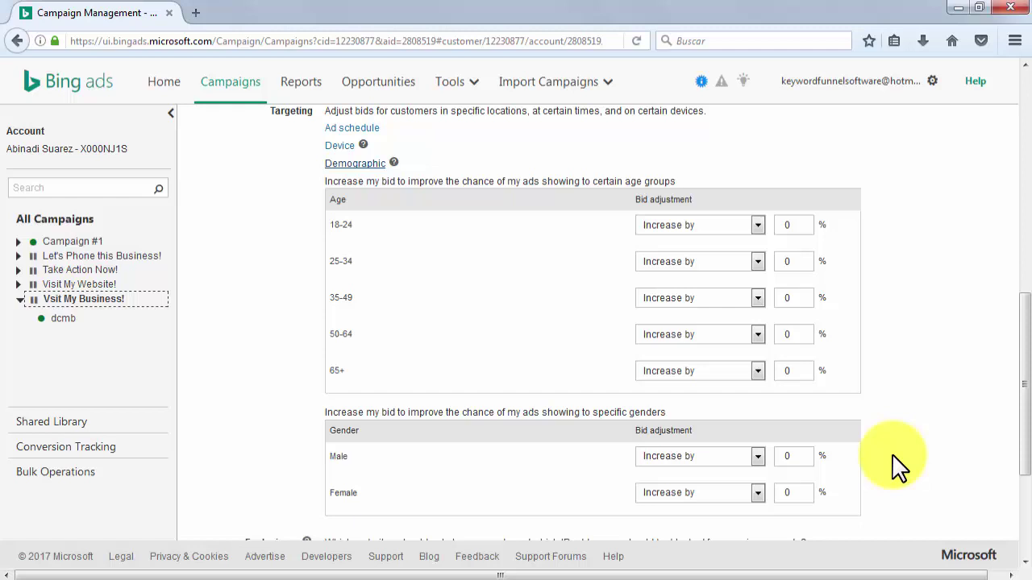
click(354, 164)
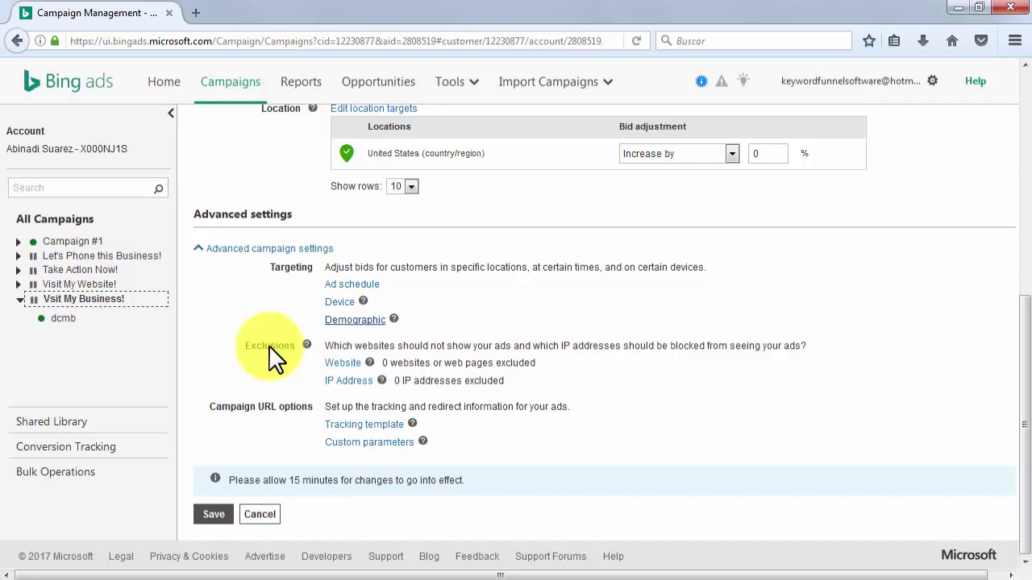
click(345, 362)
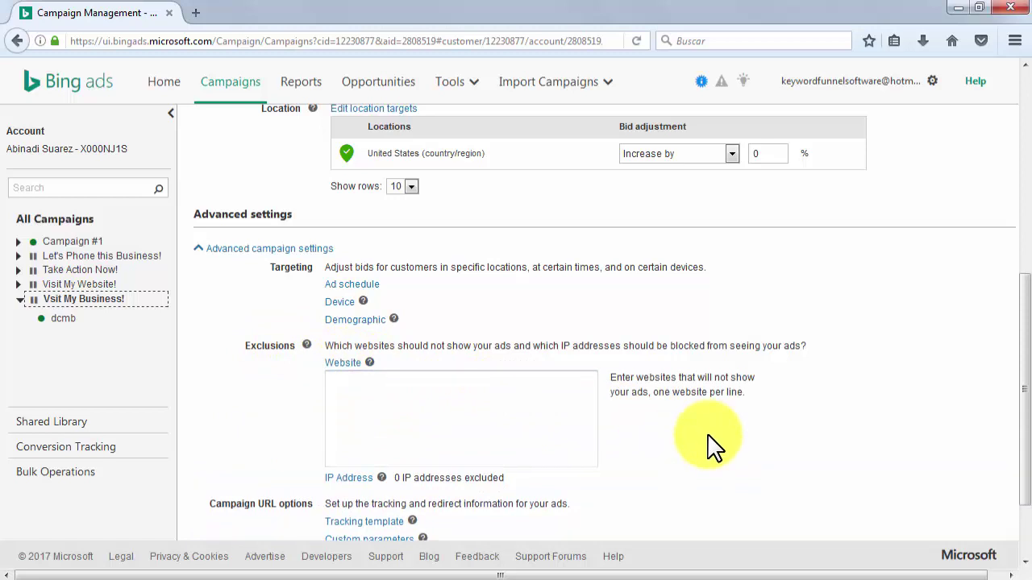
click(517, 407)
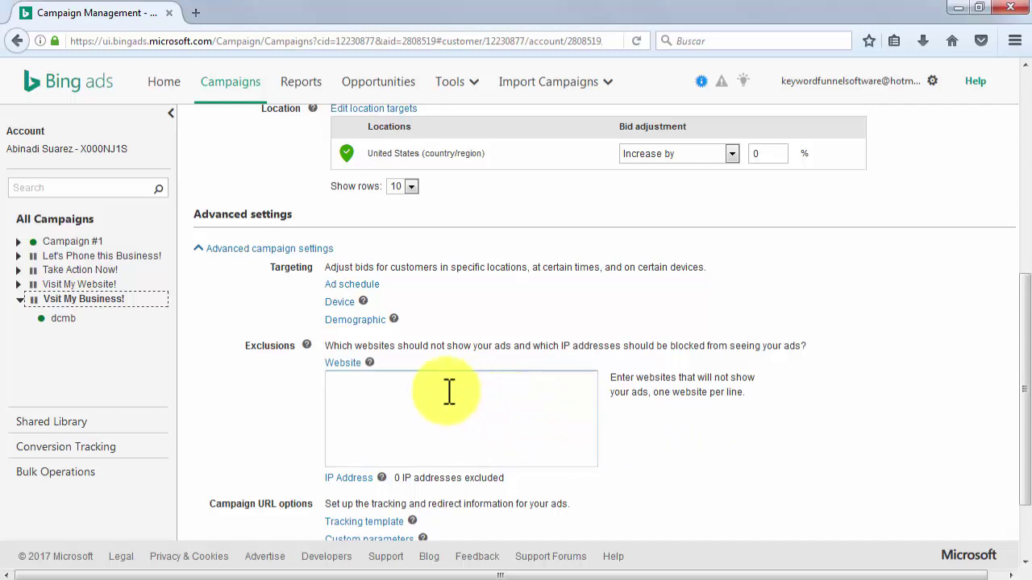
click(340, 363)
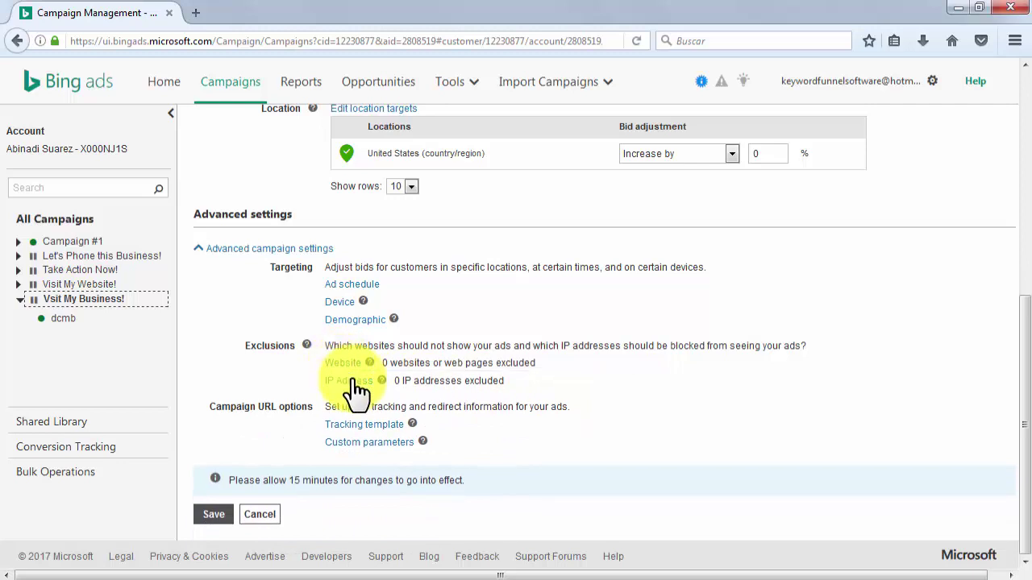
click(350, 380)
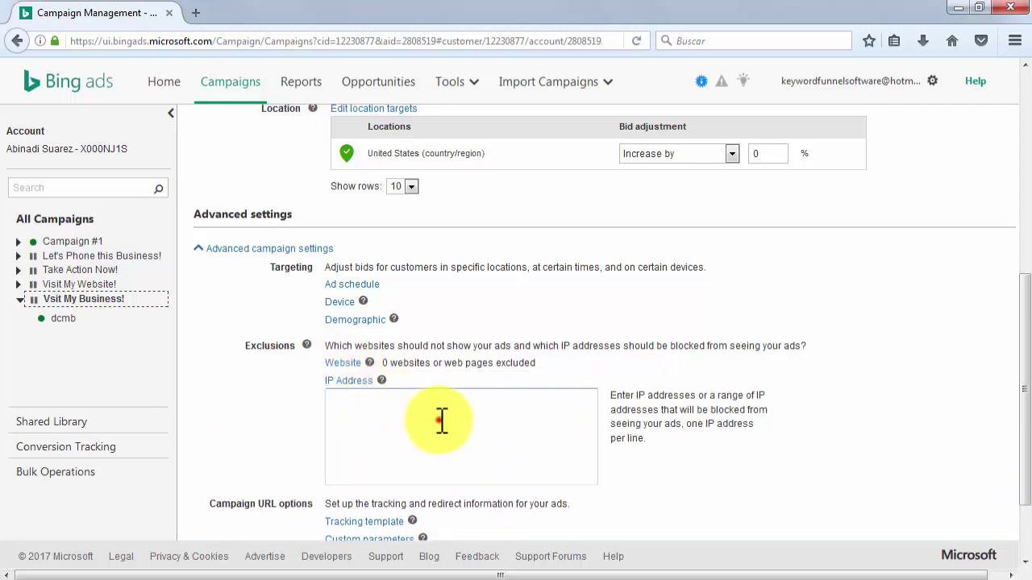
click(439, 419)
click(356, 382)
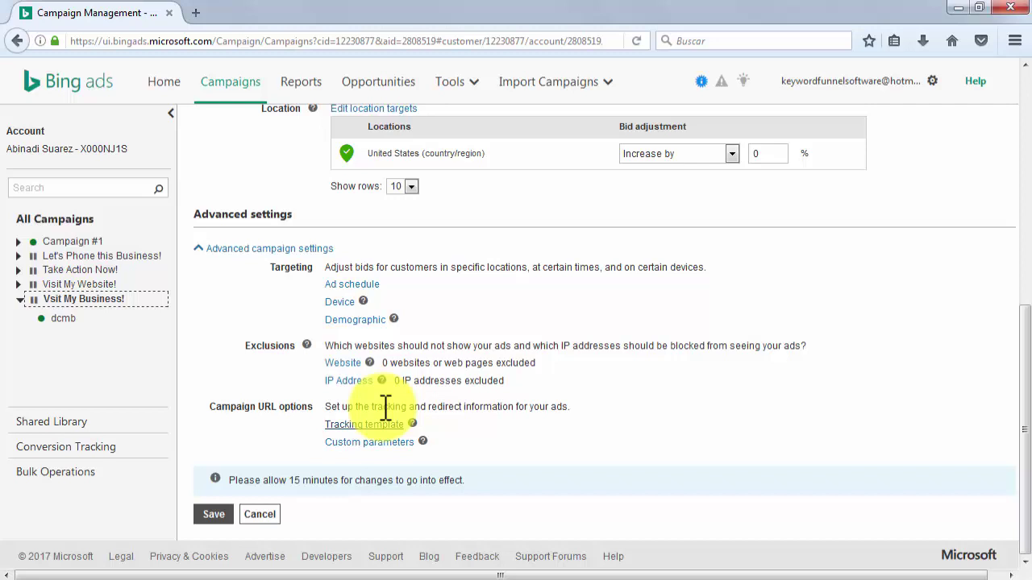
Paste '{lpurl}?ref=bing&keyword={Keyword}&cmpid={CampaignID}&agid={AdGroupID}&adid={AdID}' as the campaign tracking template
click(381, 424)
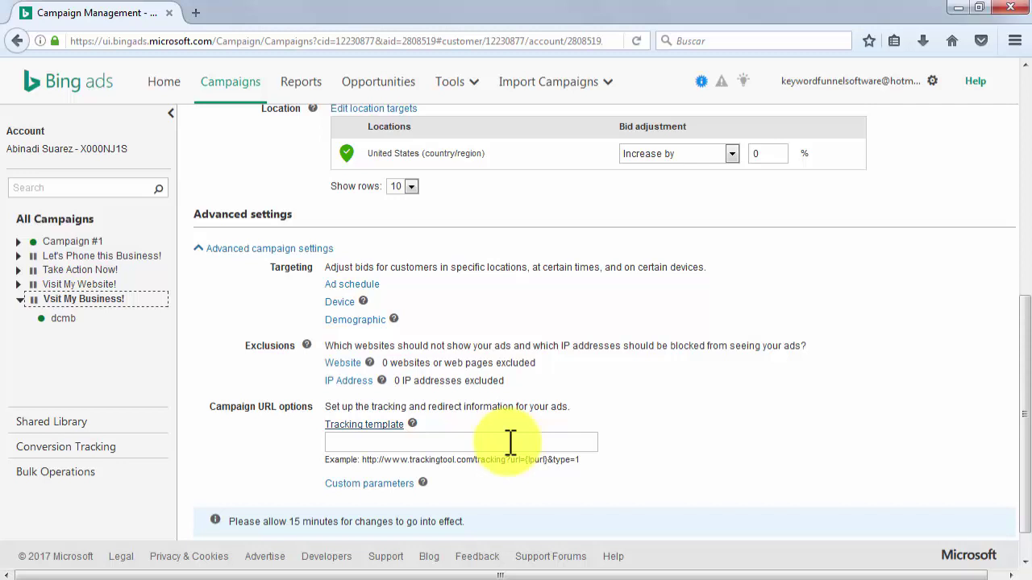
click(510, 442)
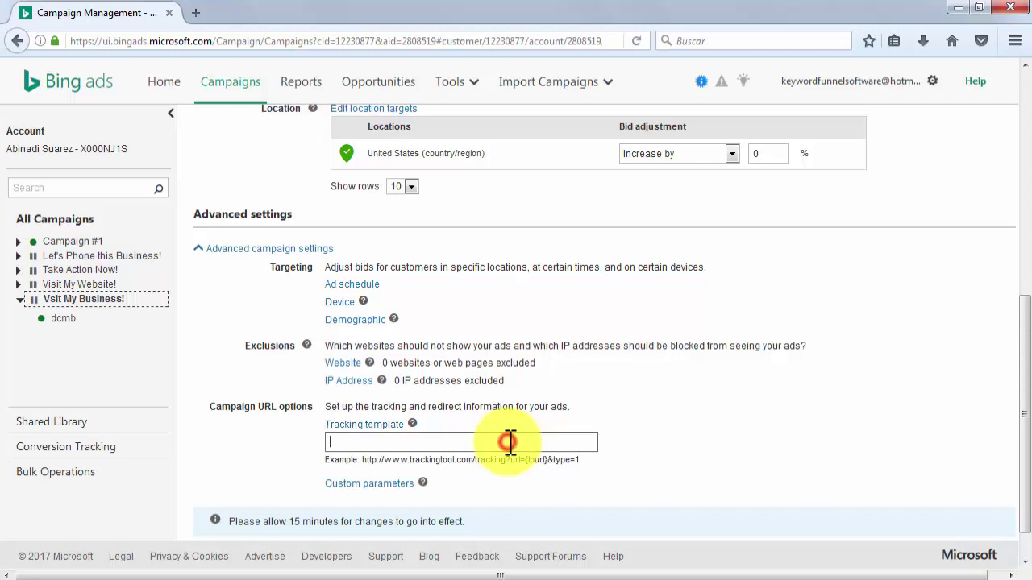
key(ctrl+v)
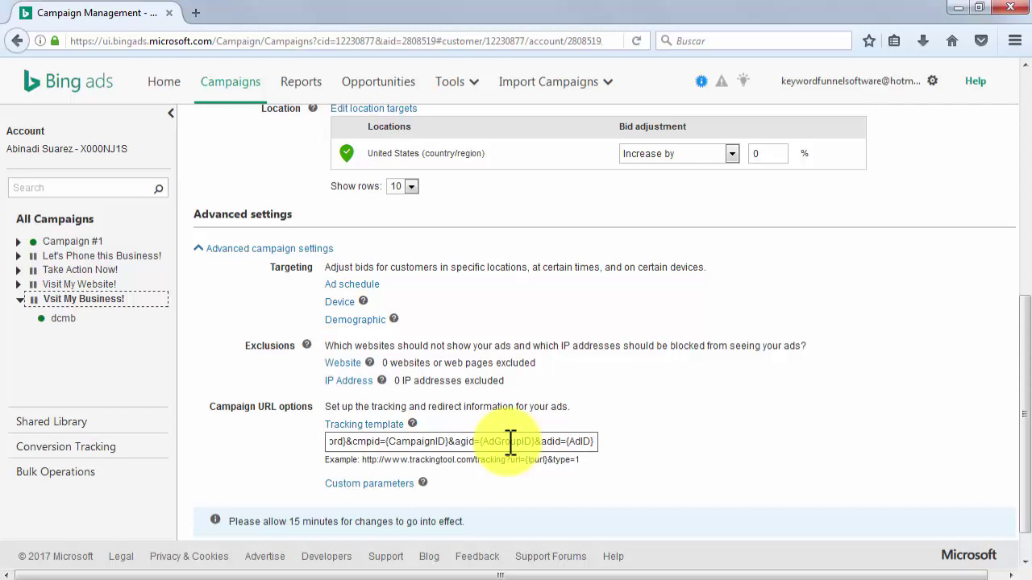
click(372, 425)
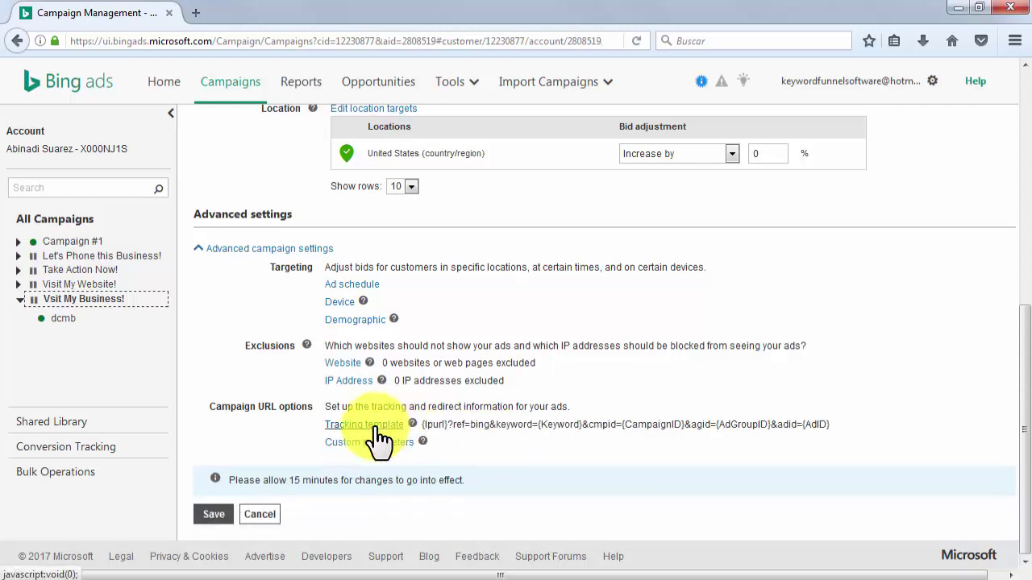
click(974, 82)
click(927, 136)
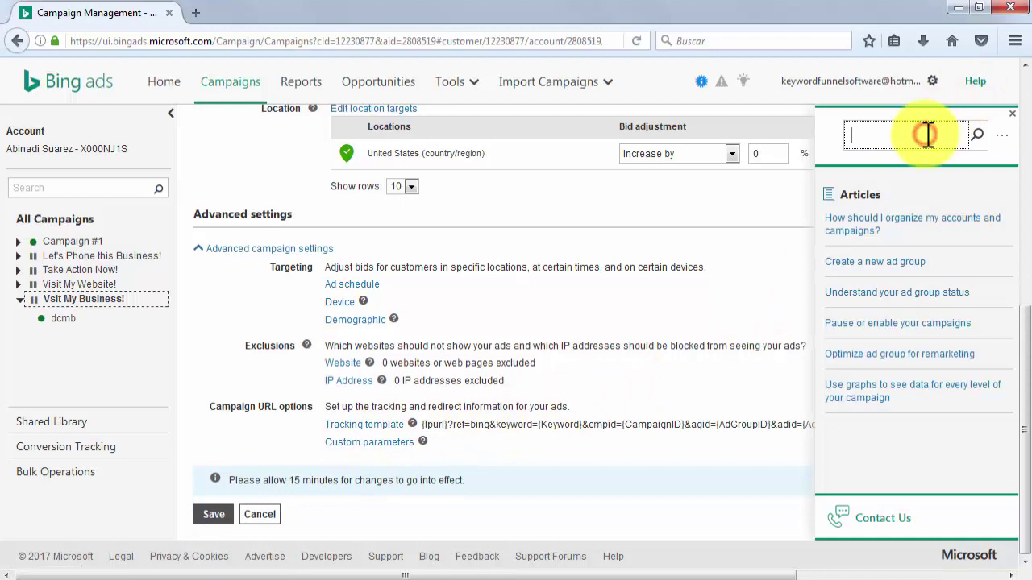
text(parameters)
key(Return)
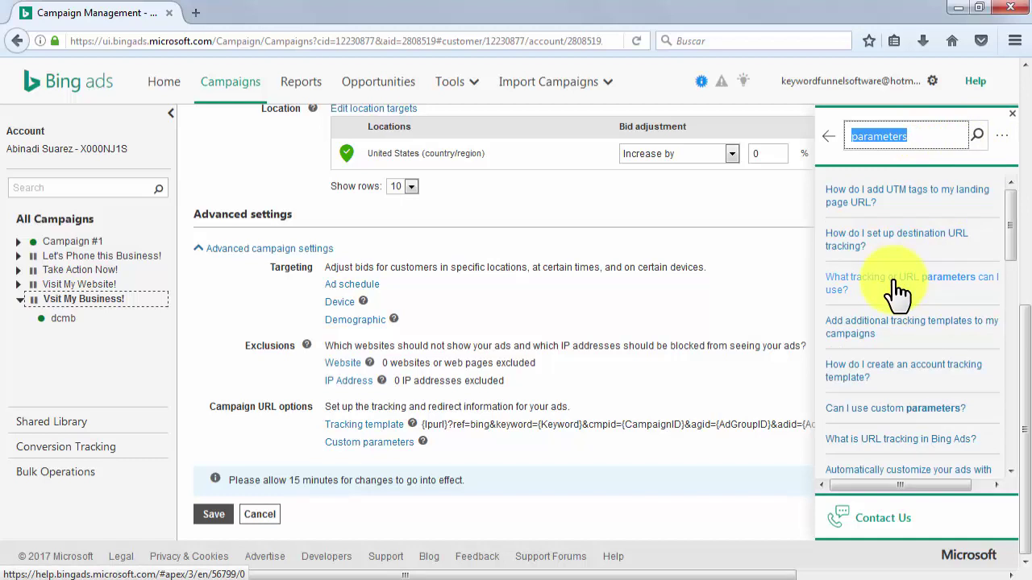
click(1013, 113)
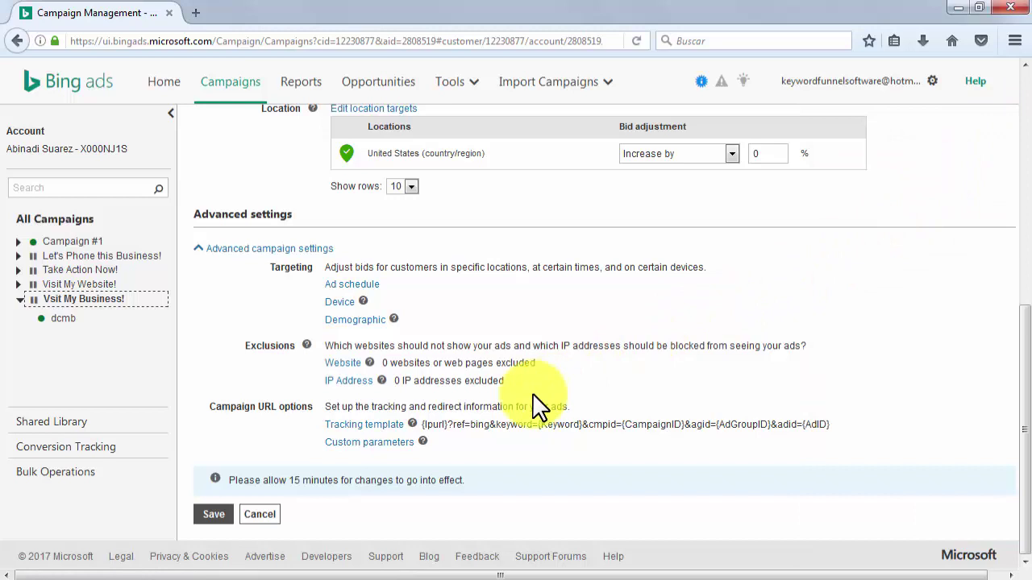
Expand Custom parameters to show the name/value rows, then save the campaign settings
click(391, 446)
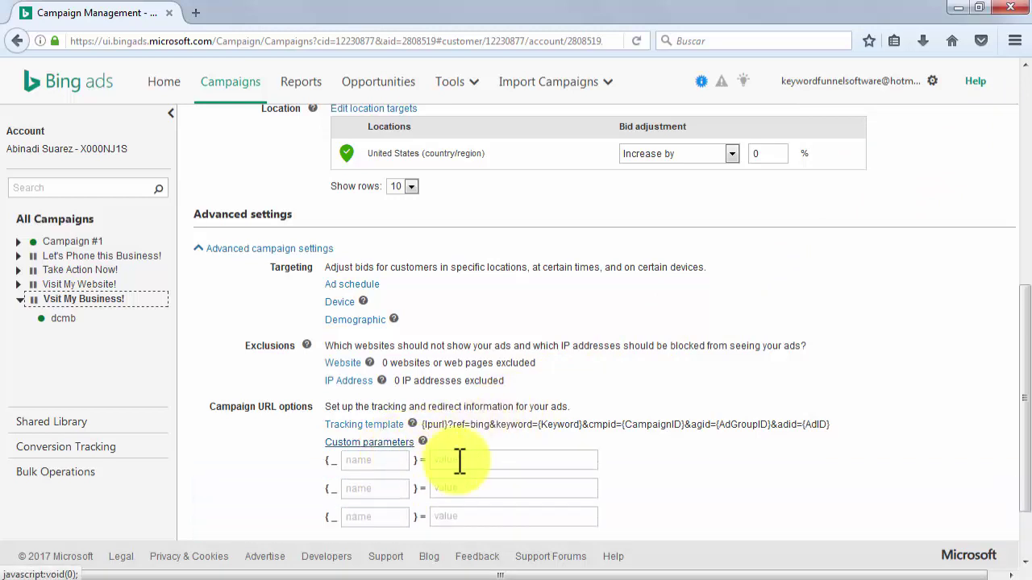
scroll(685, 459, down, 2)
scroll(685, 459, down, 2)
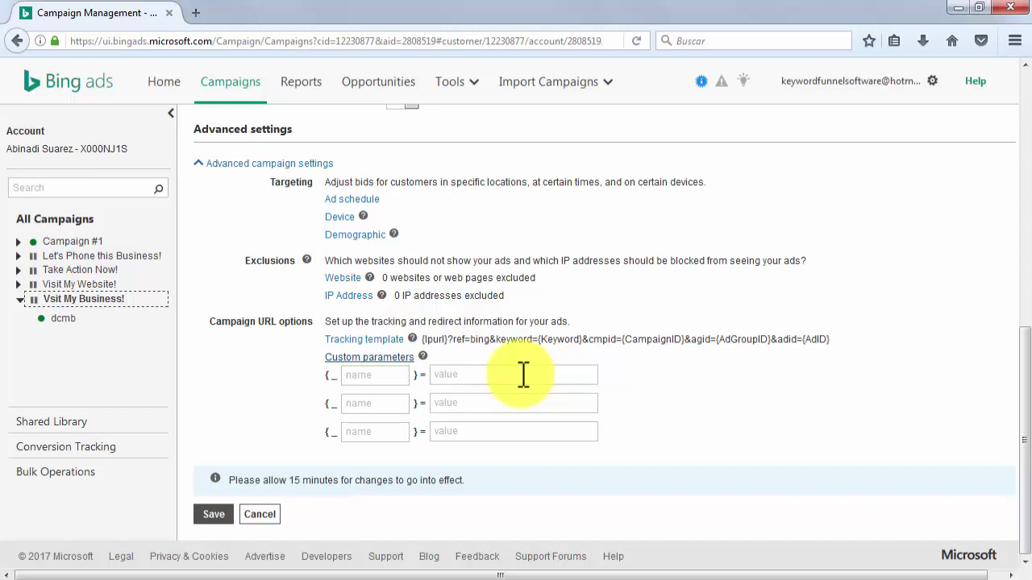
click(219, 514)
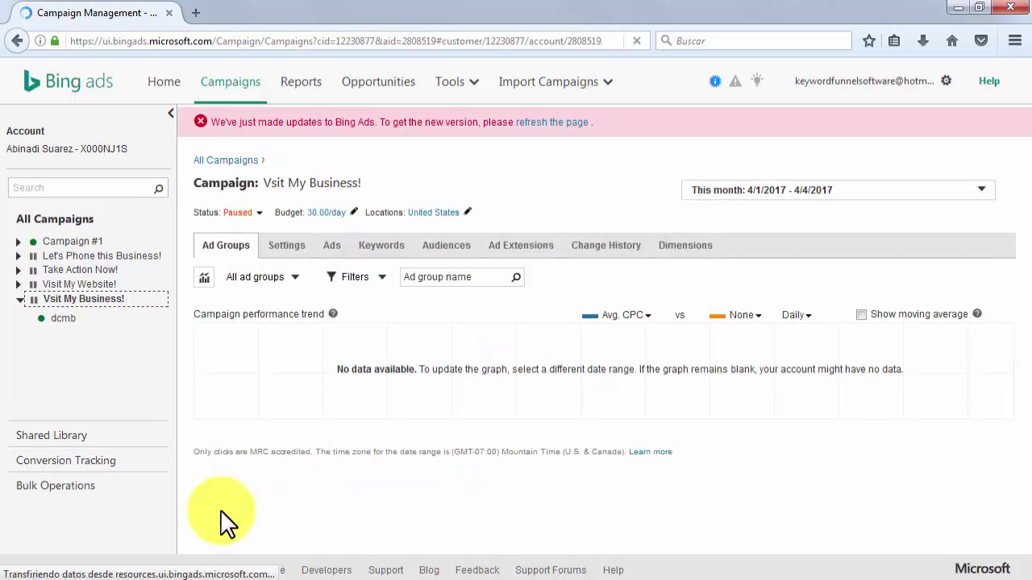